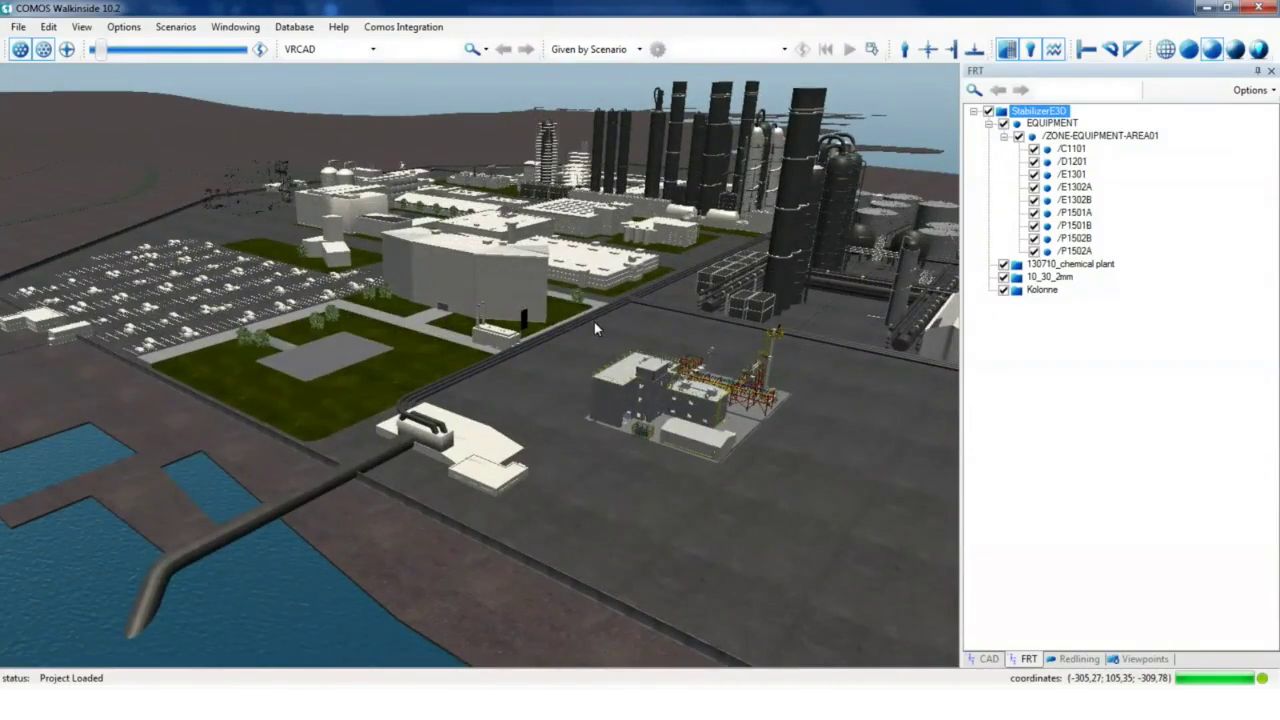
# - Fly into the plant past the tall towers and blue tanks to the stabilizer skid
pyautogui.moveTo(762, 320); pyautogui.dragTo(607, 326)
pyautogui.scroll(3, 607, 326)
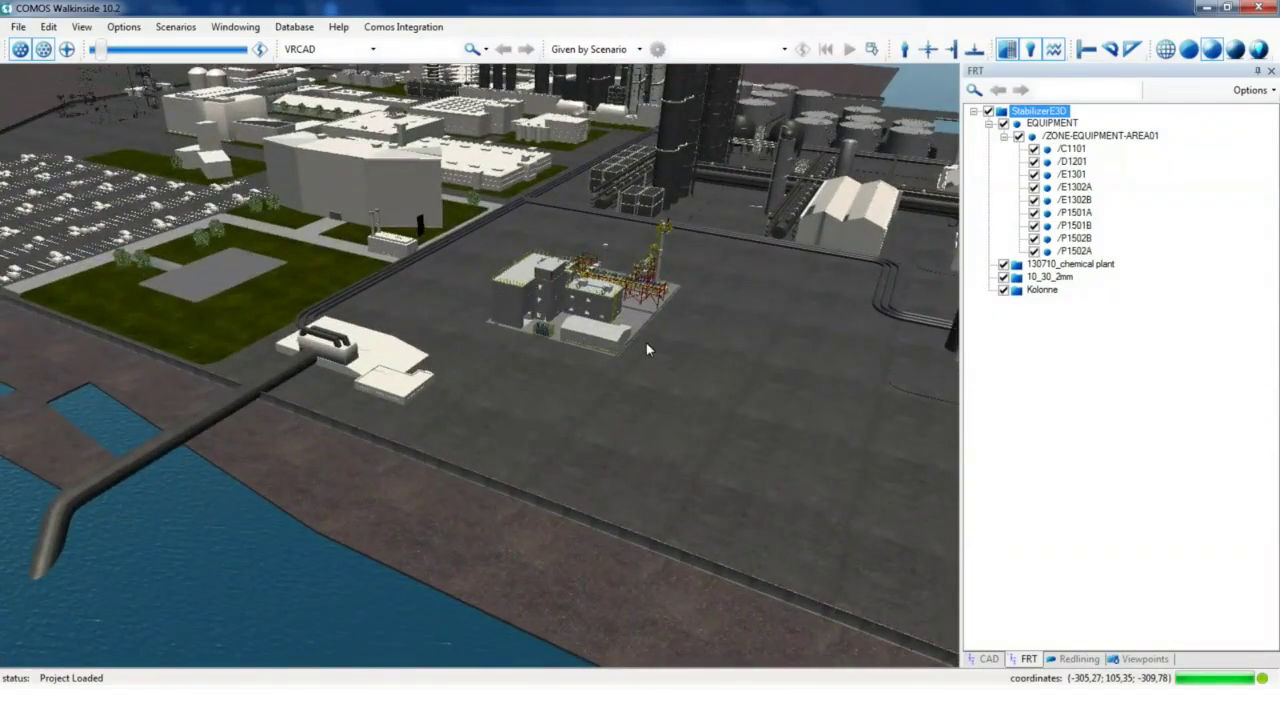
pyautogui.moveTo(635, 327)
pyautogui.mouseDown()
pyautogui.moveTo(712, 287)
pyautogui.moveTo(675, 309)
pyautogui.mouseUp()
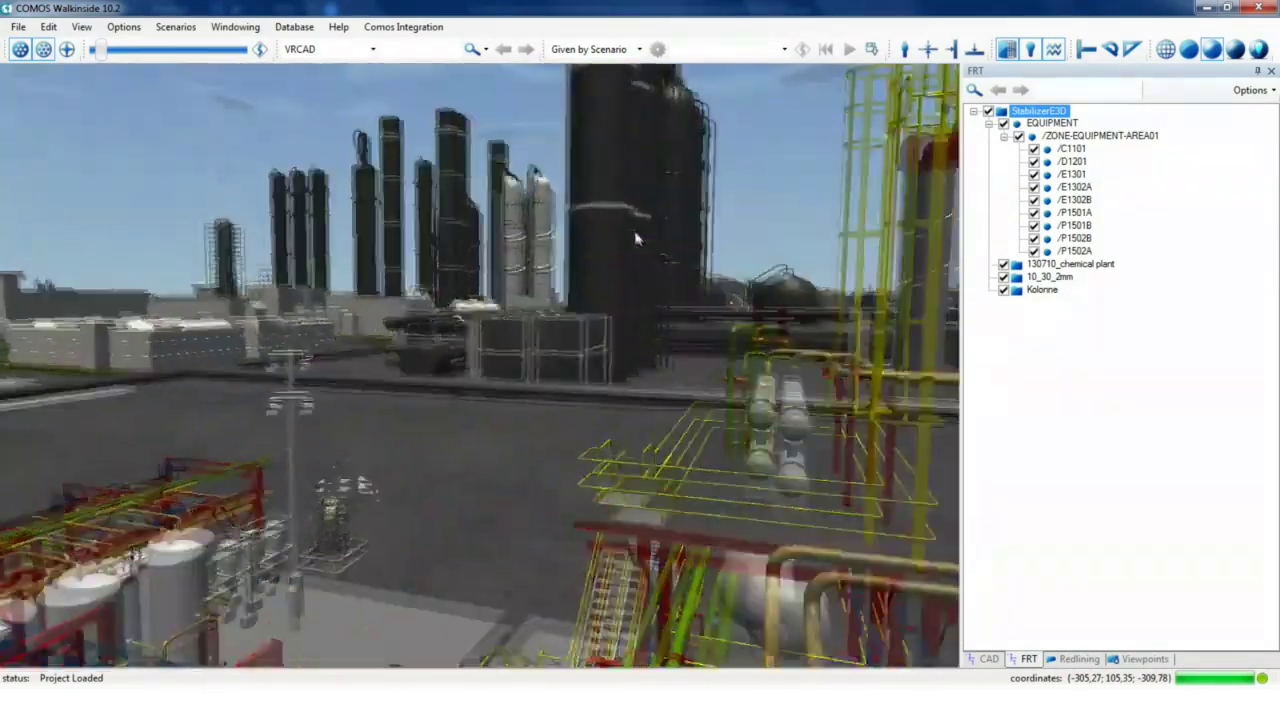
pyautogui.moveTo(675, 309); pyautogui.dragTo(630, 228)
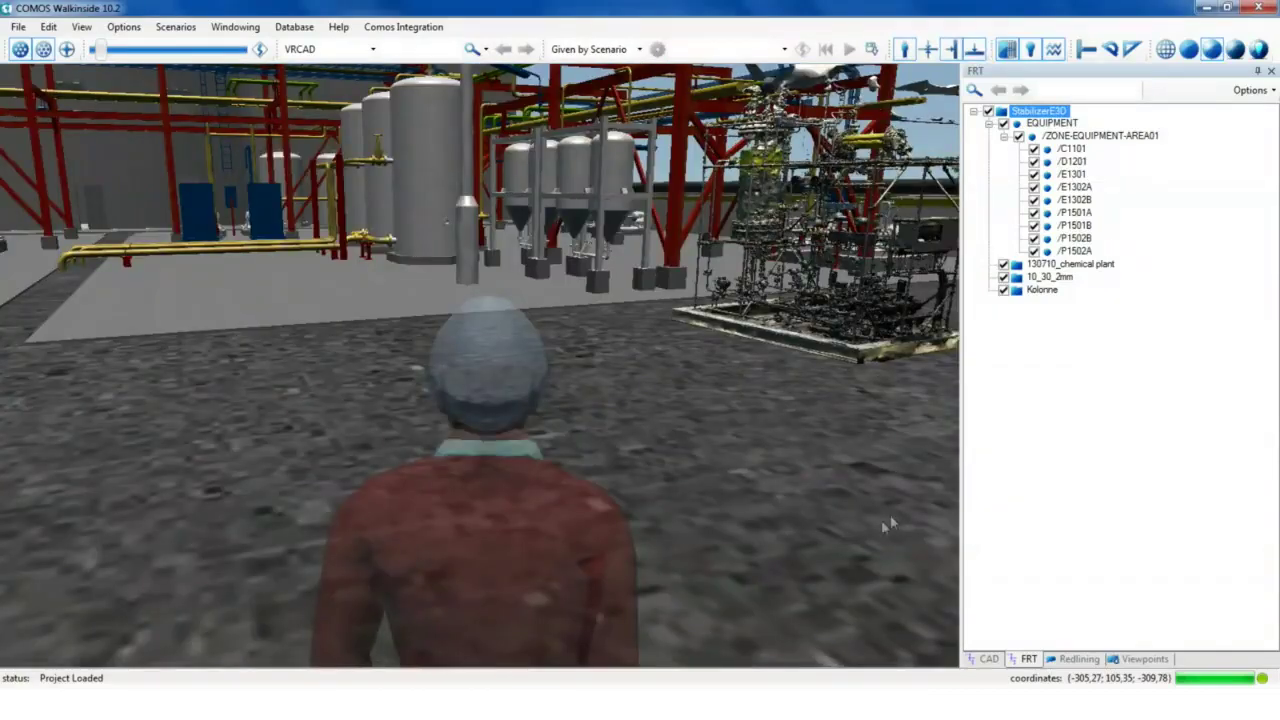
pyautogui.moveTo(889, 524)
pyautogui.mouseDown()
pyautogui.moveTo(784, 524)
pyautogui.moveTo(670, 457)
pyautogui.moveTo(656, 338)
pyautogui.mouseUp()
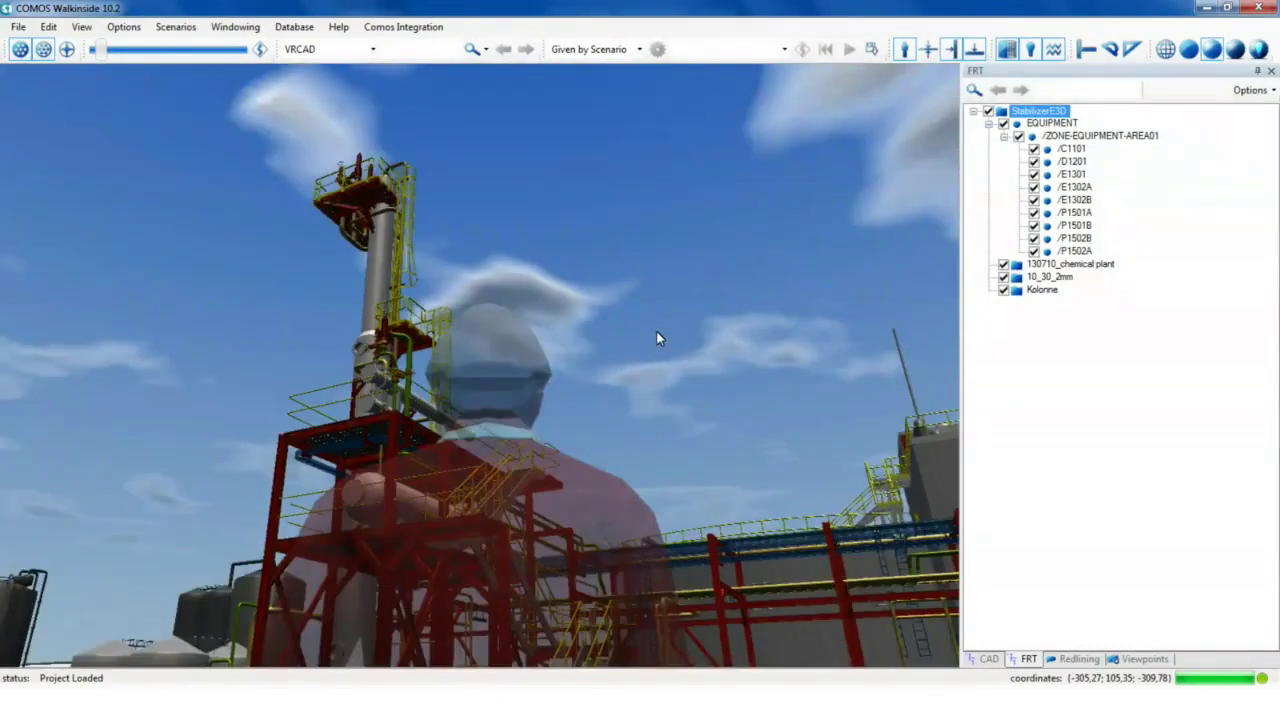
pyautogui.moveTo(656, 338)
pyautogui.mouseDown()
pyautogui.moveTo(664, 377)
pyautogui.moveTo(781, 447)
pyautogui.moveTo(705, 459)
pyautogui.mouseUp()
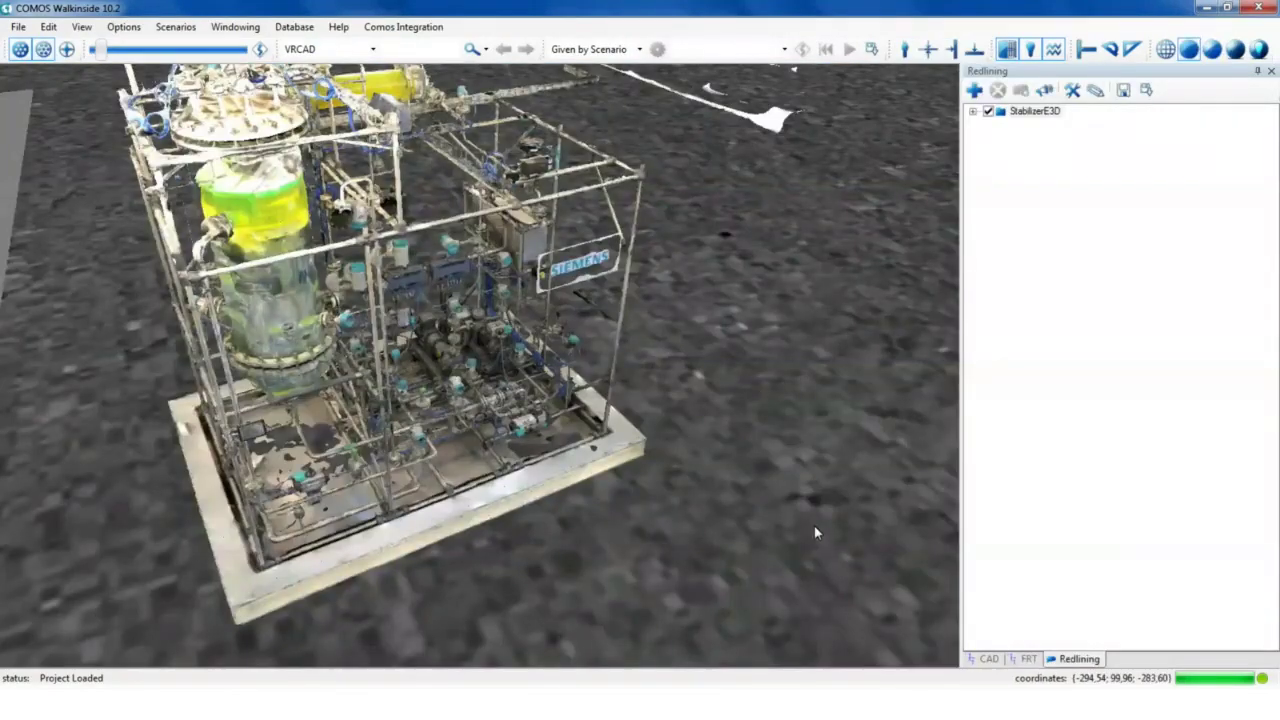
pyautogui.moveTo(814, 533)
pyautogui.mouseDown()
pyautogui.moveTo(757, 436)
pyautogui.moveTo(698, 404)
pyautogui.moveTo(636, 415)
pyautogui.moveTo(581, 452)
pyautogui.mouseUp()
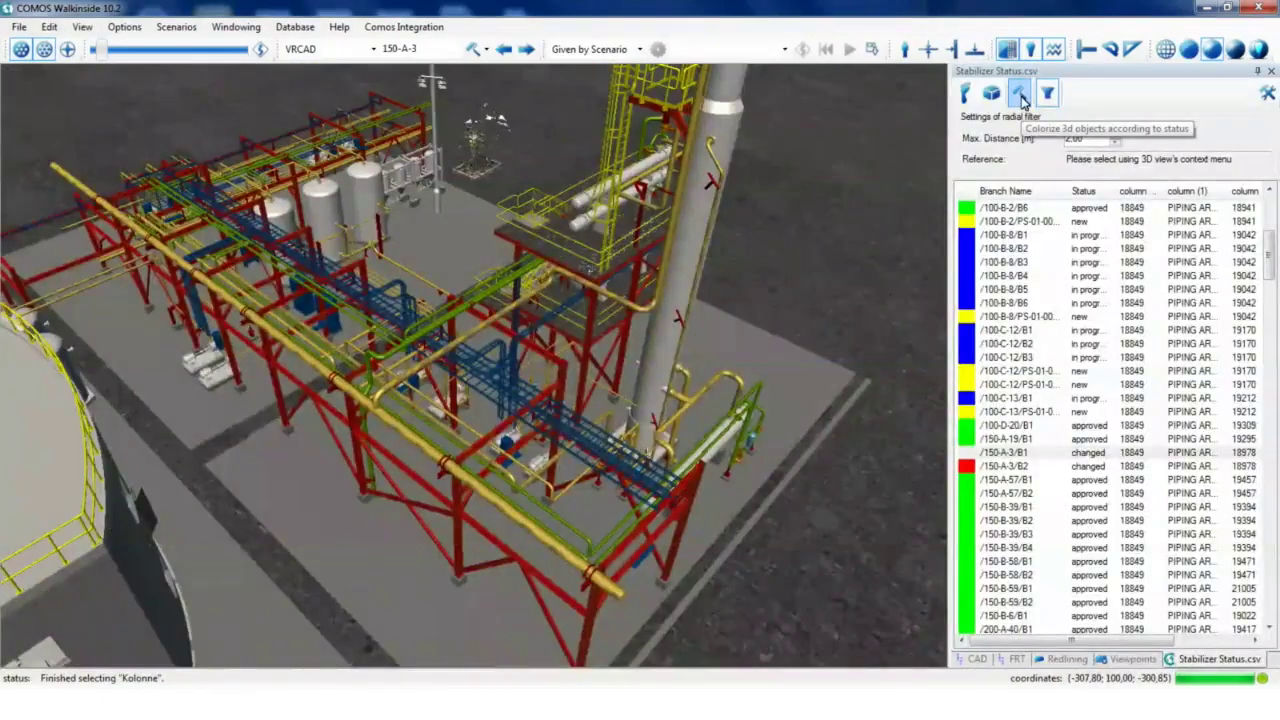
# - Colour the 3D objects by status with the legend shown, then fly to branch /150-A-3/B1
pyautogui.click(1022, 100)
pyautogui.click(1267, 93)
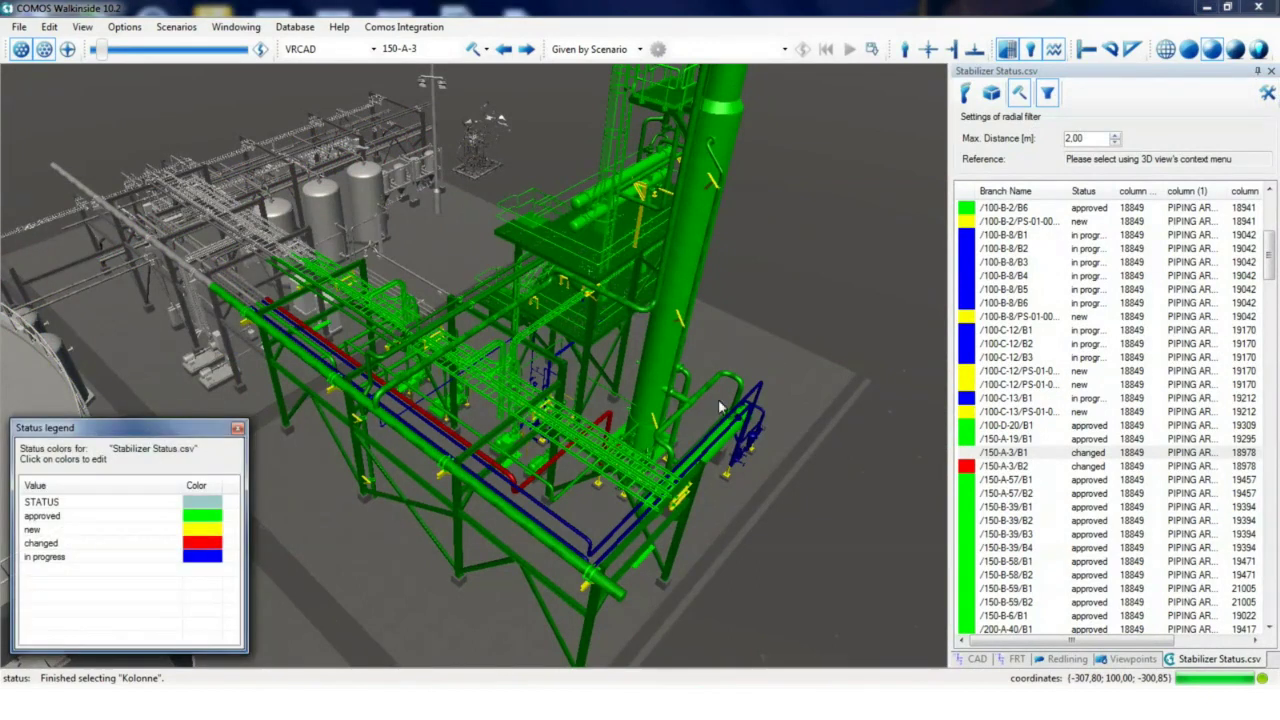
pyautogui.moveTo(806, 351)
pyautogui.mouseDown()
pyautogui.moveTo(806, 257)
pyautogui.moveTo(785, 345)
pyautogui.mouseUp()
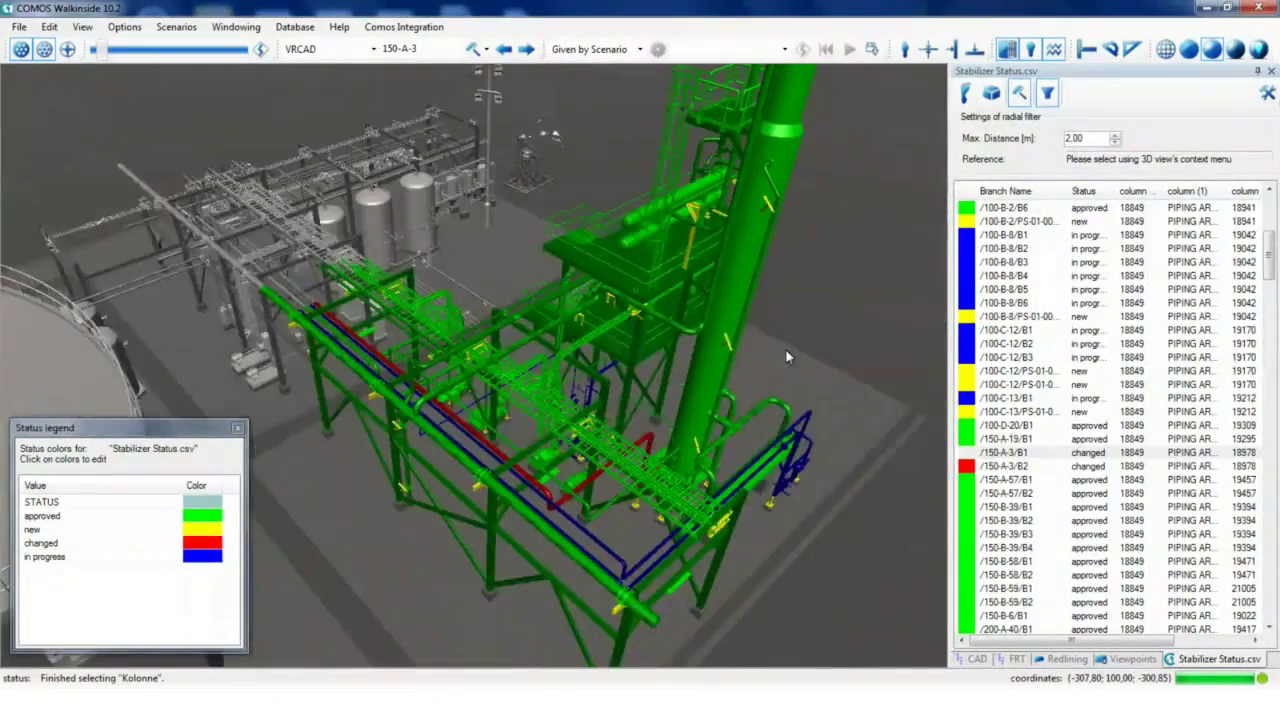
pyautogui.click(1010, 456)
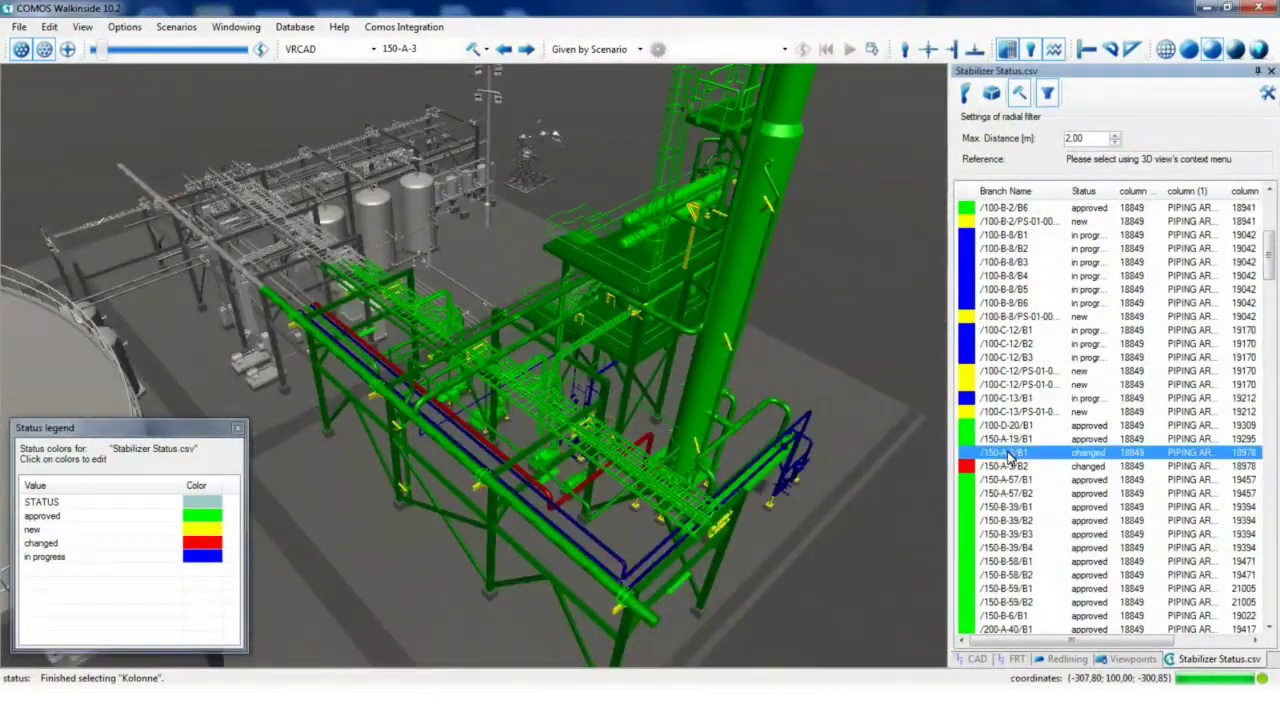
pyautogui.click(967, 97)
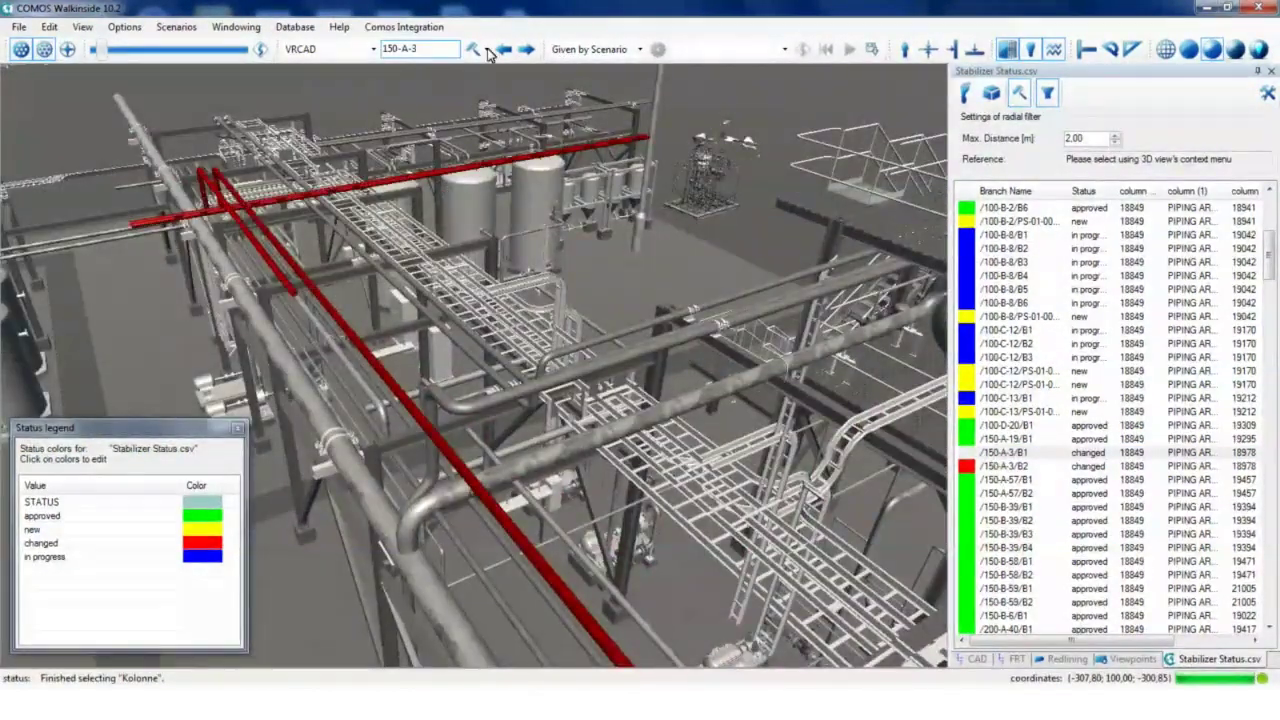
# - Show only the 150-A-3 search results, then return to basic search with the full model
pyautogui.click(485, 49)
pyautogui.click(525, 125)
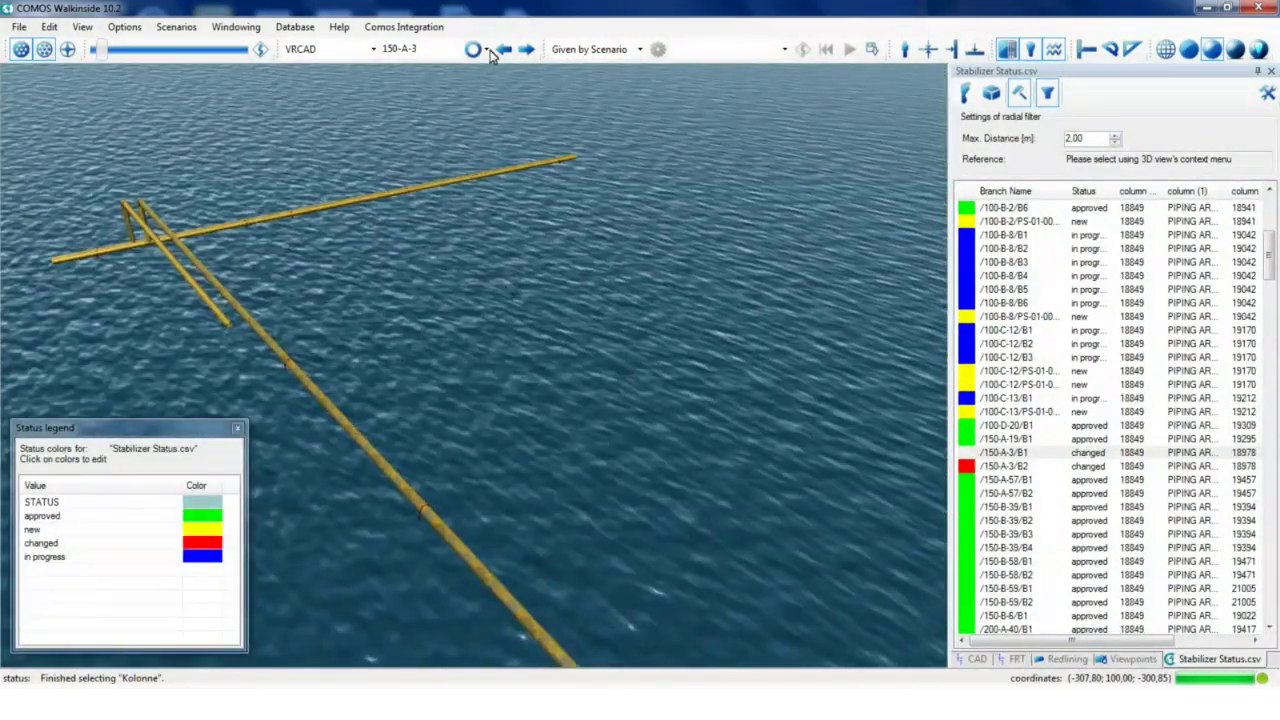
pyautogui.click(488, 50)
pyautogui.click(527, 80)
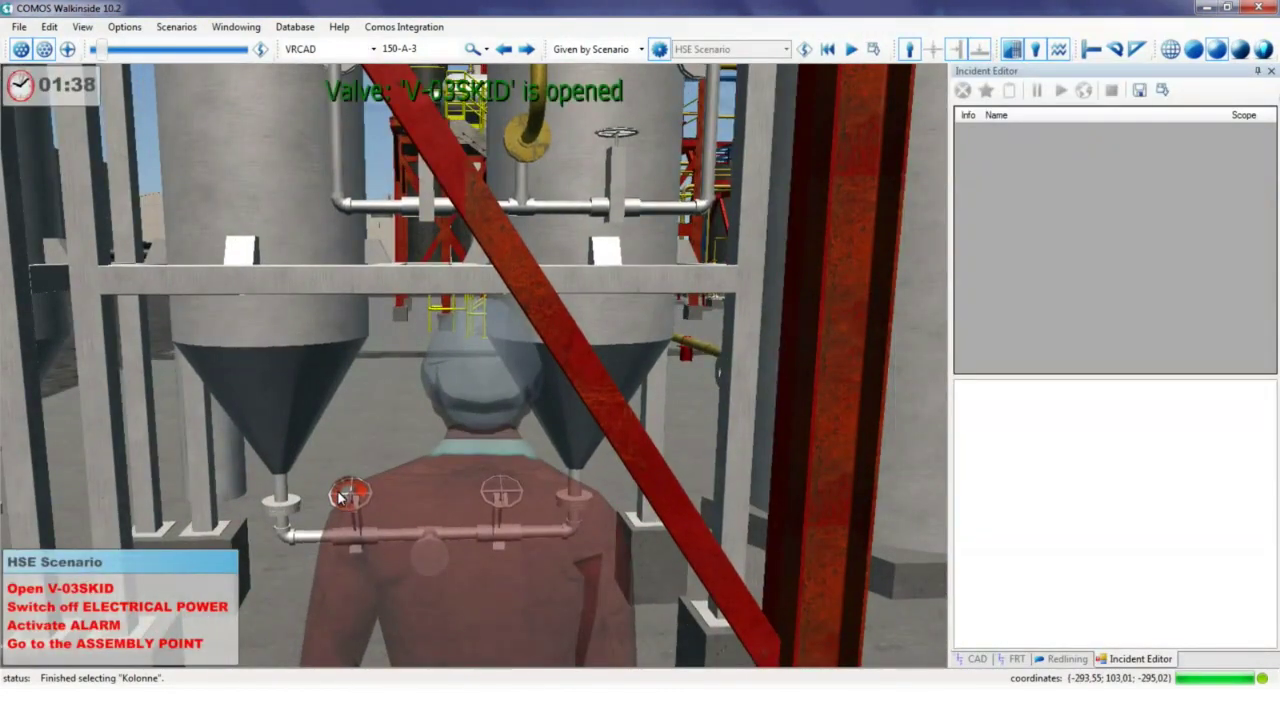
# - Open valve V-03SKID, add a high-pressure fire there, and walk toward the blue cabinets
pyautogui.click(340, 497)
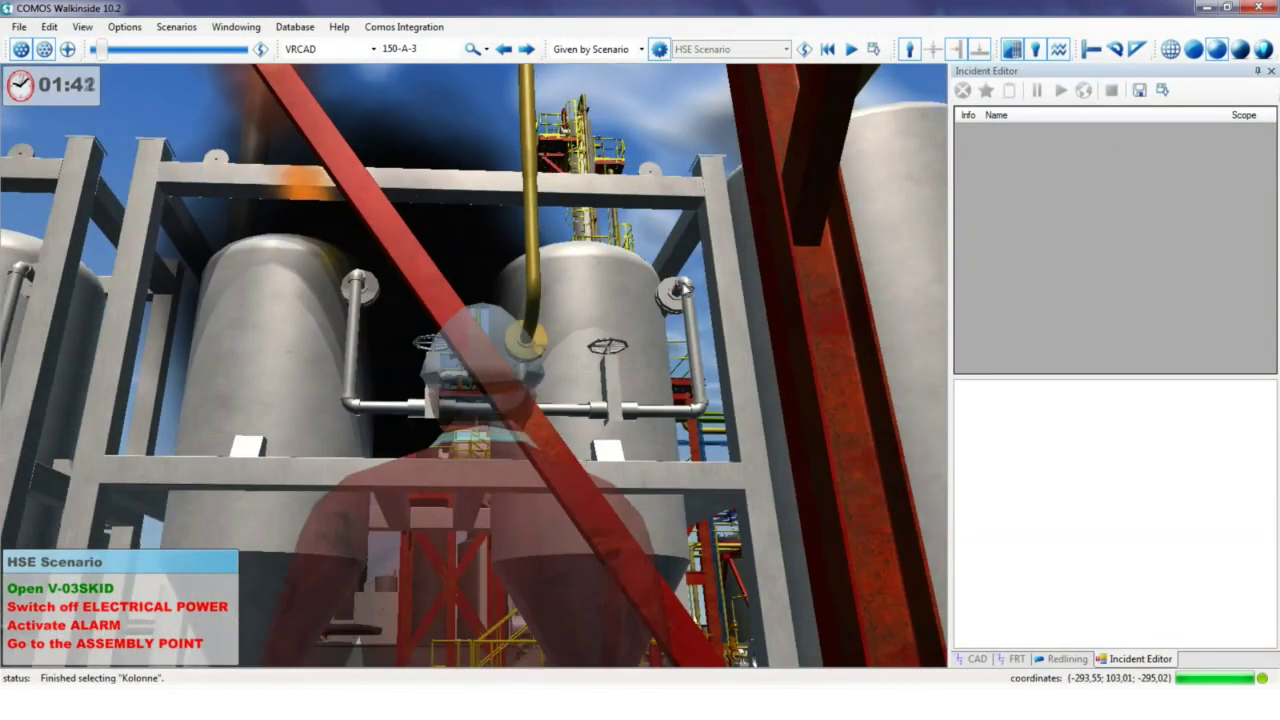
pyautogui.rightClick(684, 285)
pyautogui.moveTo(740, 362)
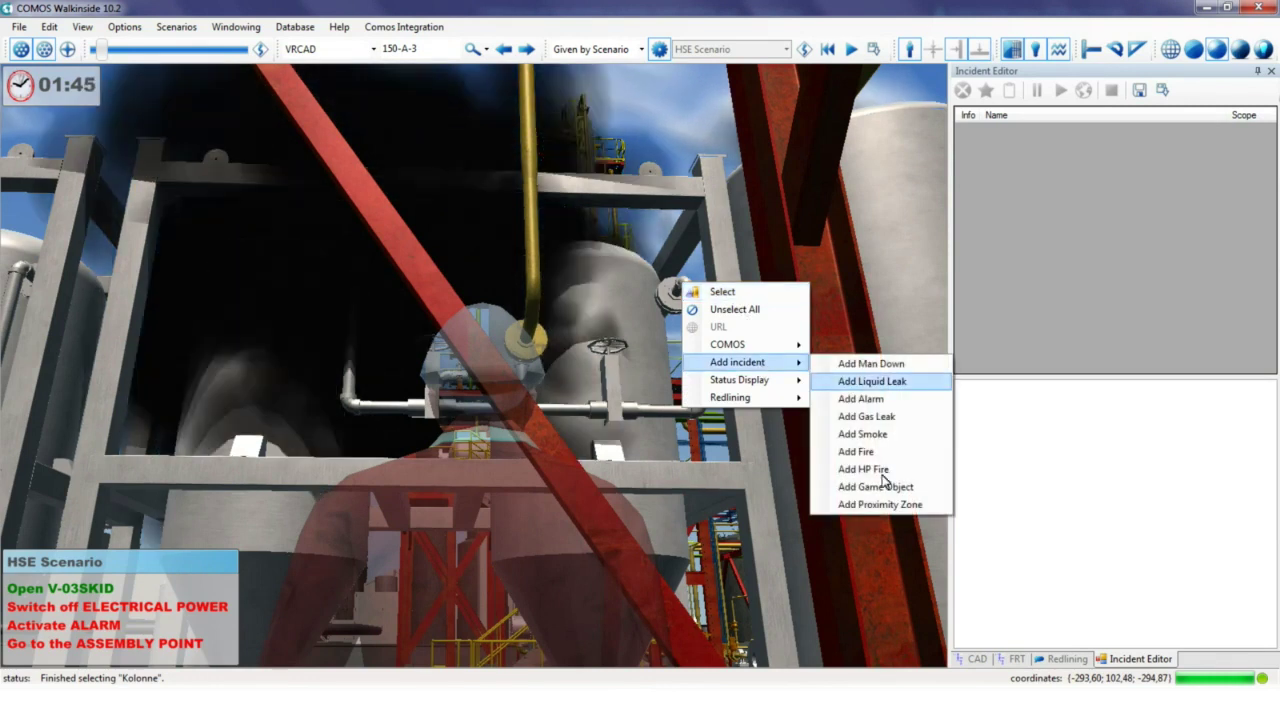
pyautogui.click(870, 470)
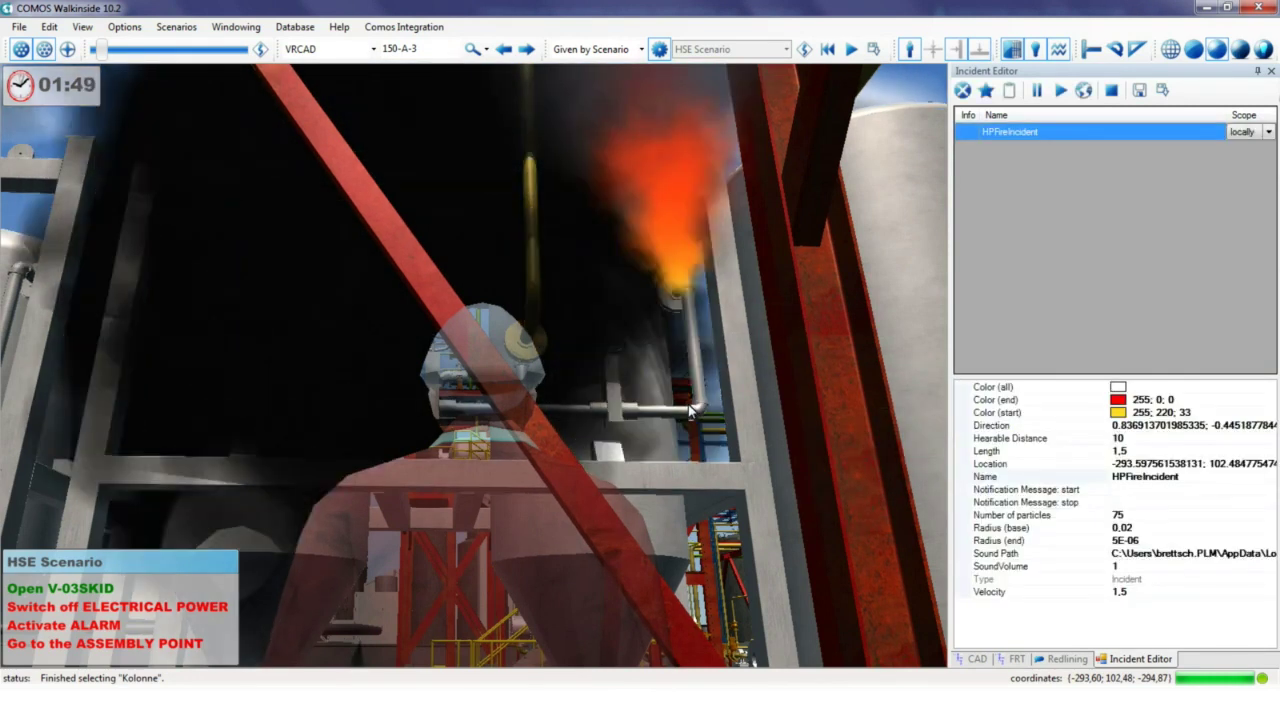
pyautogui.moveTo(688, 404)
pyautogui.mouseDown()
pyautogui.moveTo(808, 514)
pyautogui.moveTo(648, 507)
pyautogui.moveTo(870, 518)
pyautogui.moveTo(826, 486)
pyautogui.moveTo(388, 493)
pyautogui.moveTo(493, 462)
pyautogui.moveTo(821, 487)
pyautogui.moveTo(796, 487)
pyautogui.mouseUp()
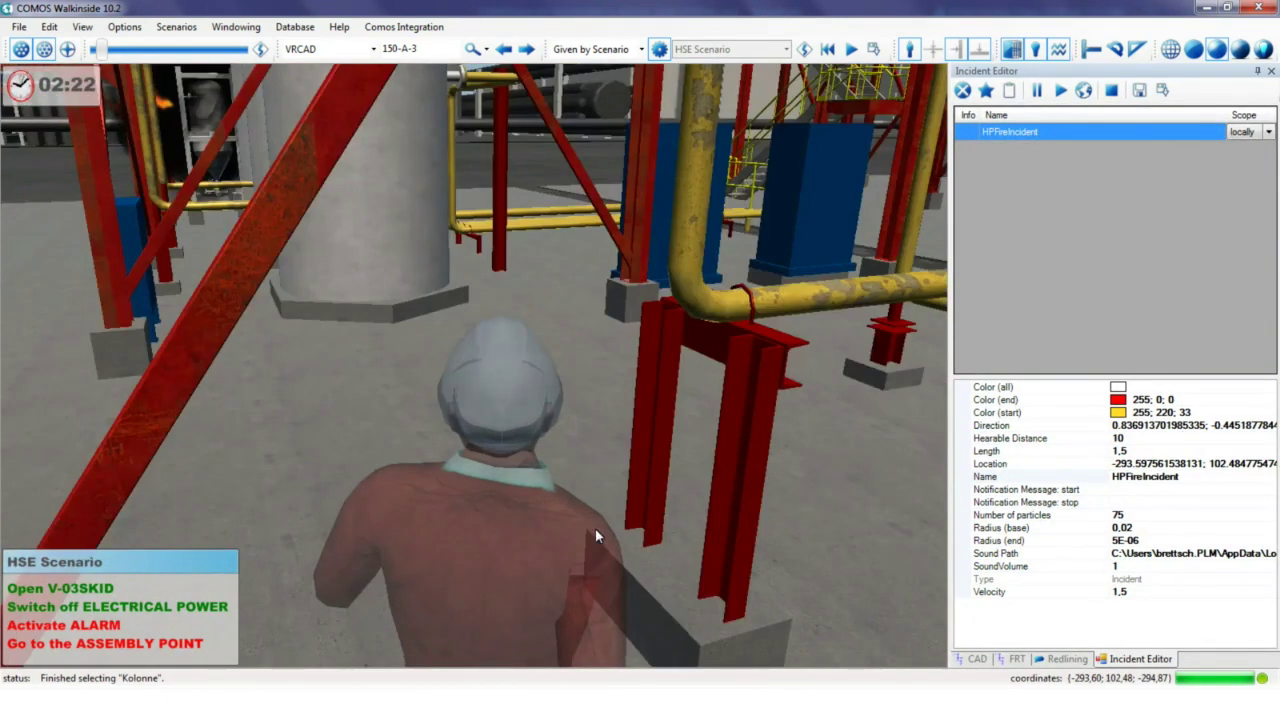
pyautogui.moveTo(595, 528); pyautogui.dragTo(678, 500)
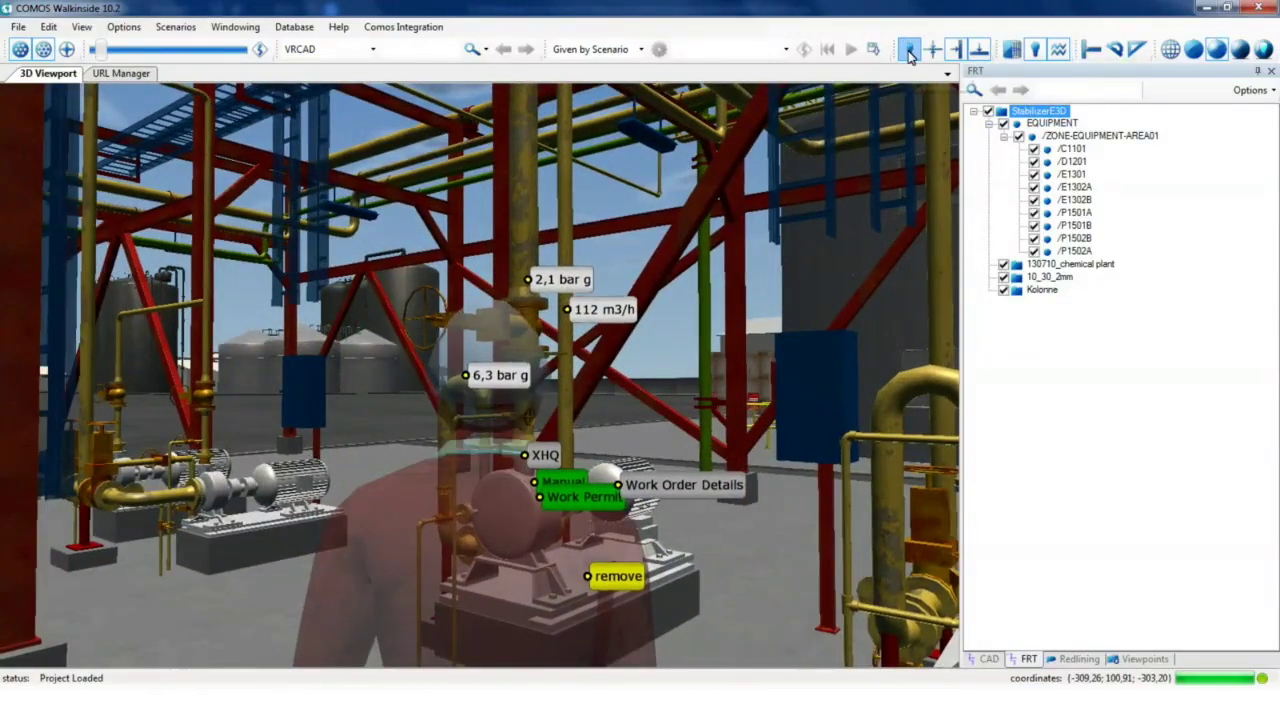
# - Approach the pump, view its linked P&ID drawing, and return to the 3D scene
pyautogui.click(910, 55)
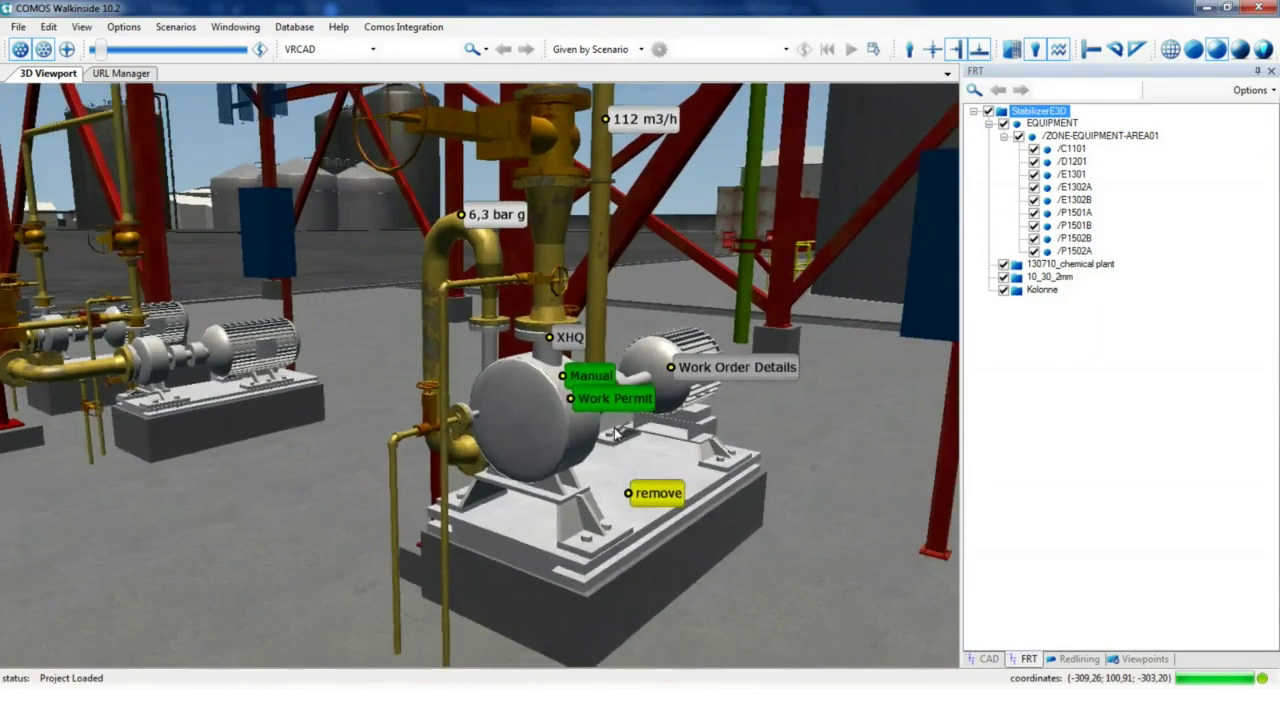
pyautogui.rightClick(522, 416)
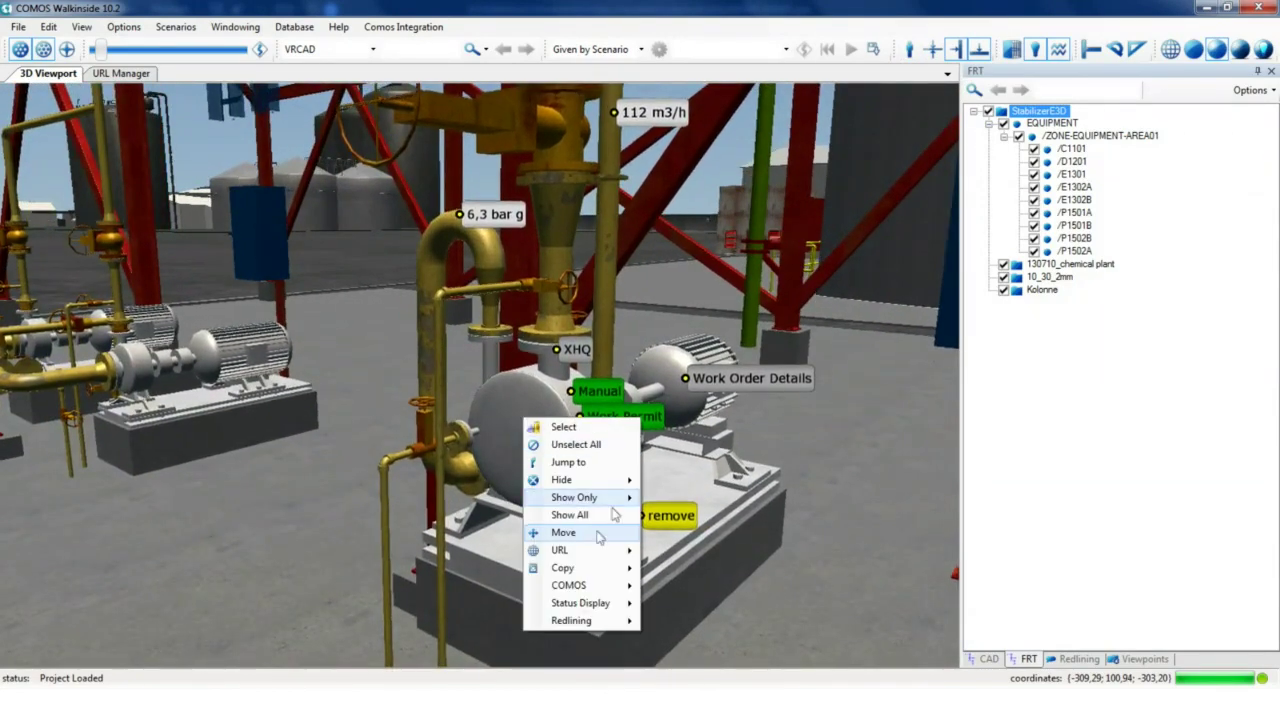
pyautogui.click(690, 660)
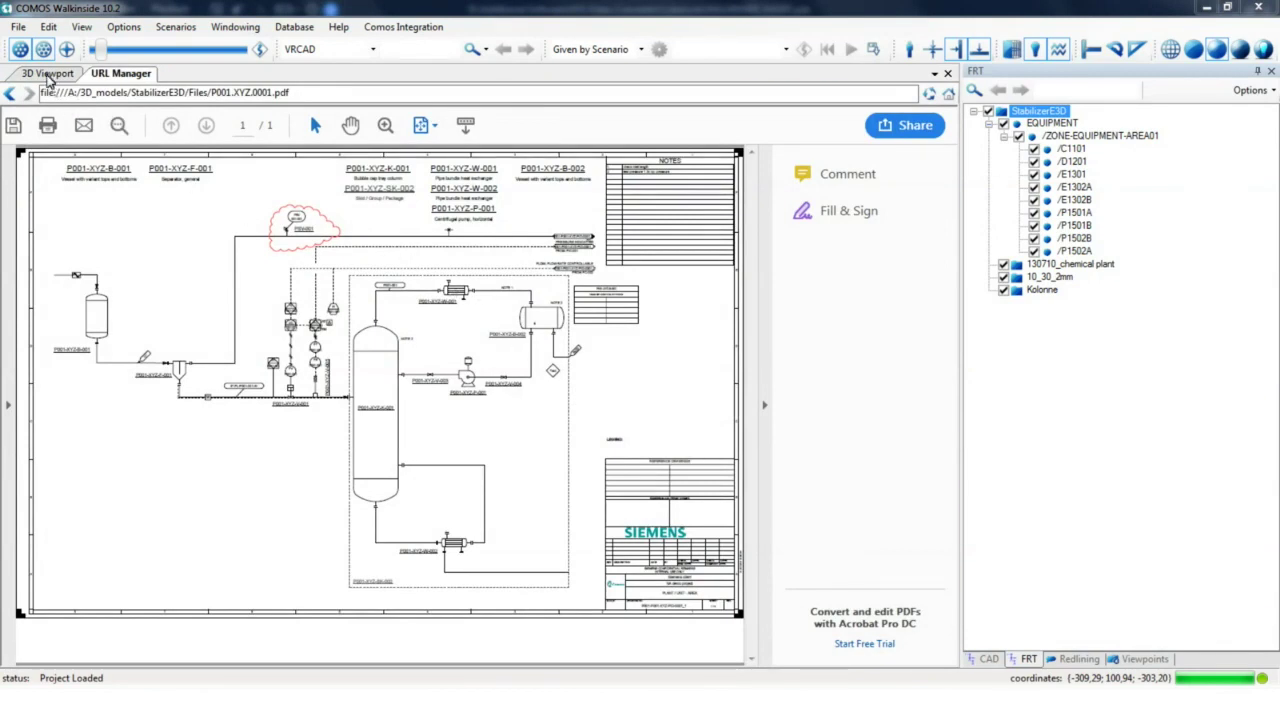
pyautogui.click(48, 76)
# - View the pump's linked work permit PDF and return to the 3D scene
pyautogui.rightClick(536, 418)
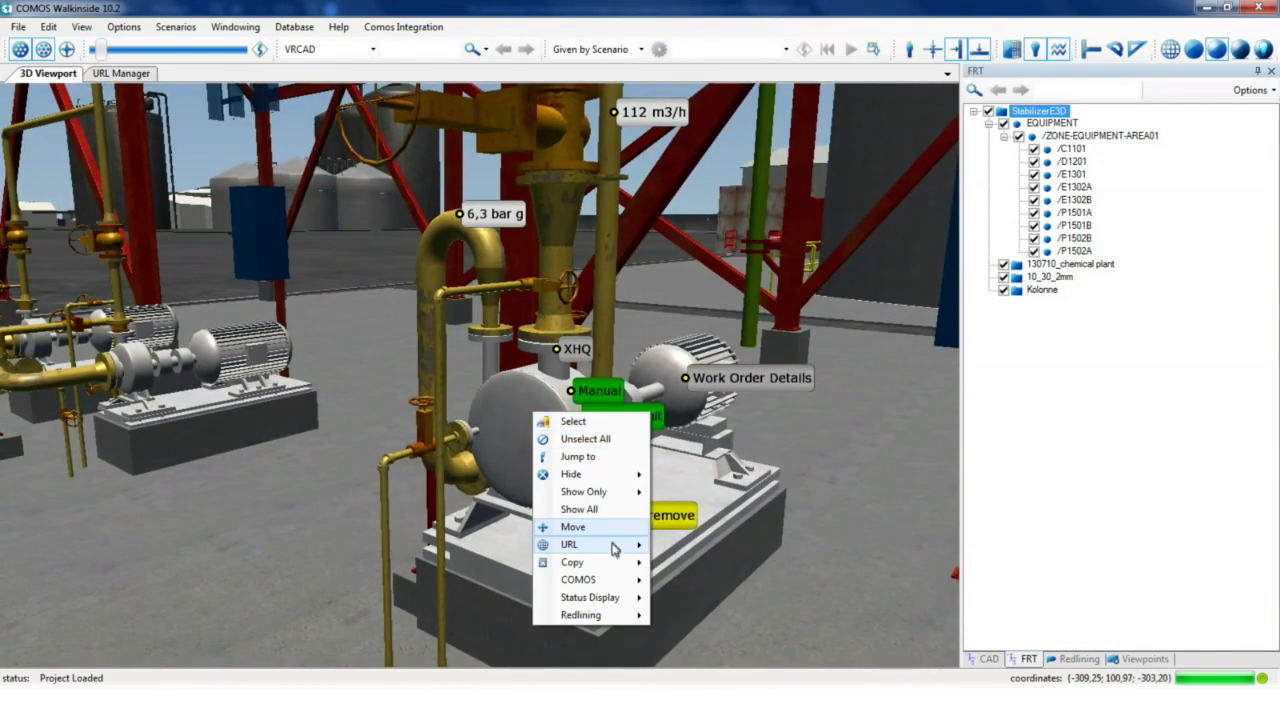
pyautogui.click(718, 566)
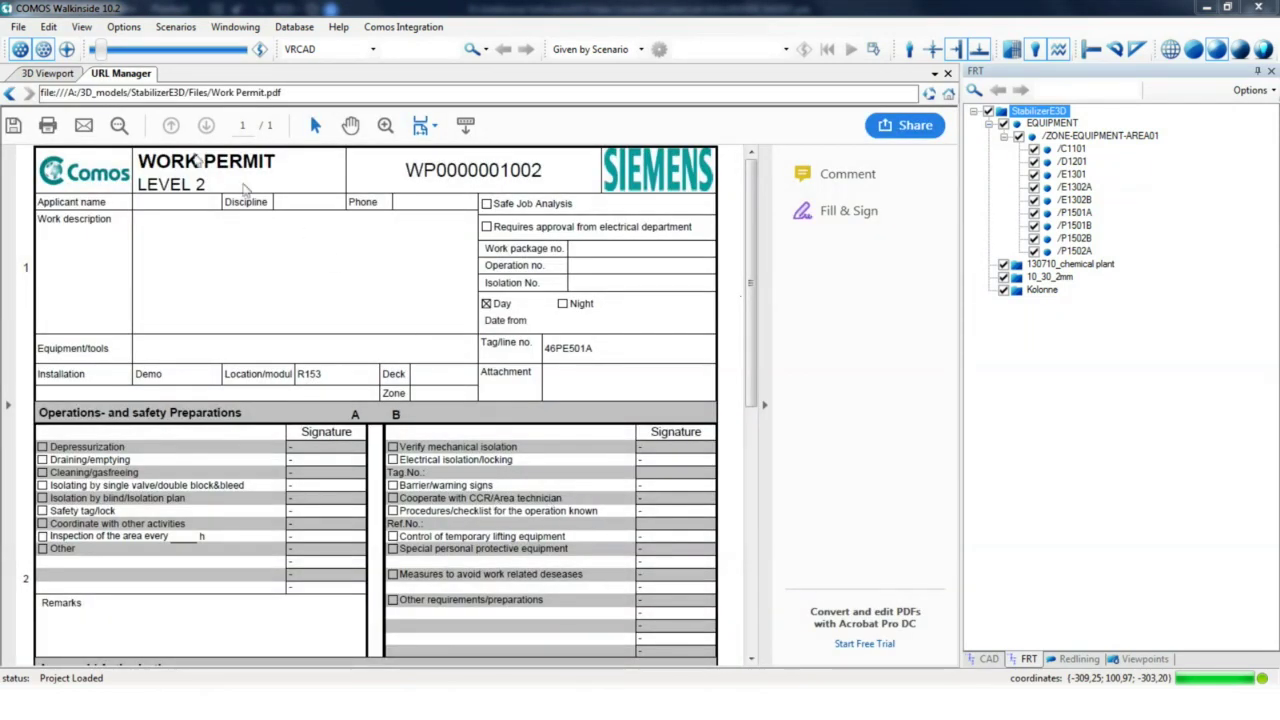
pyautogui.click(42, 78)
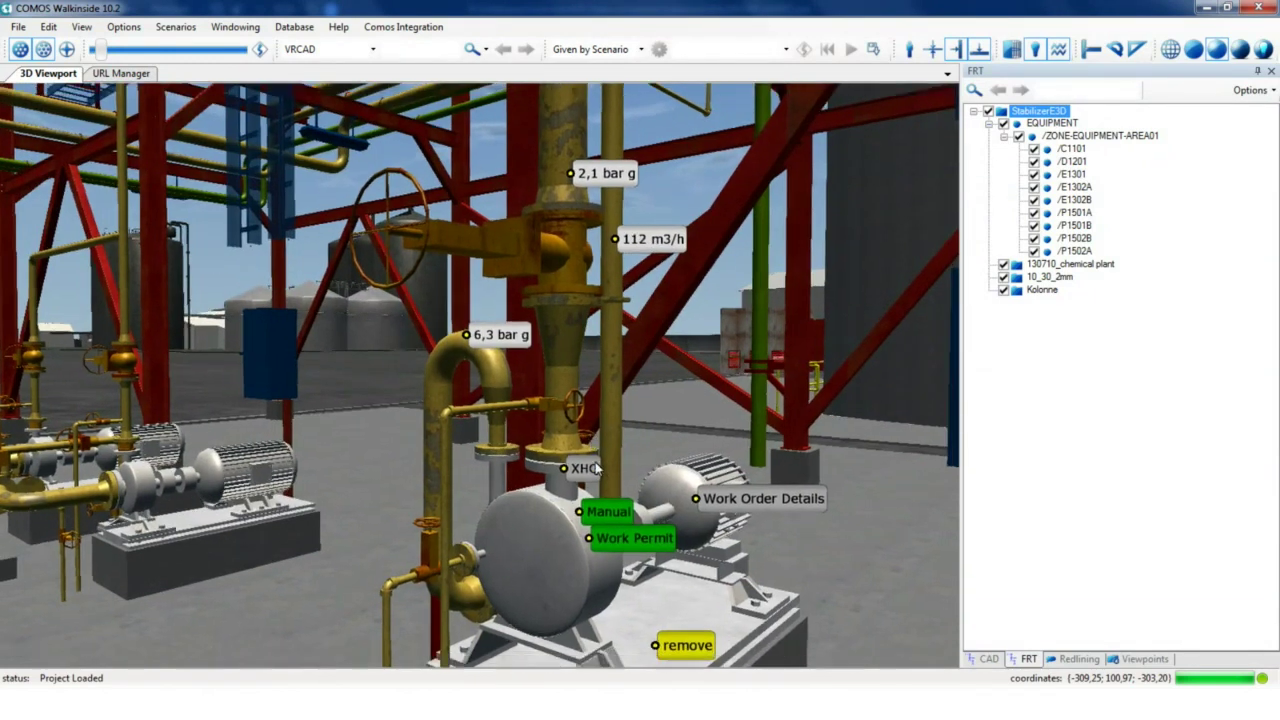
# - Launch the pump's XHQ dashboard link from its URL menu
pyautogui.moveTo(592, 400); pyautogui.dragTo(550, 460)
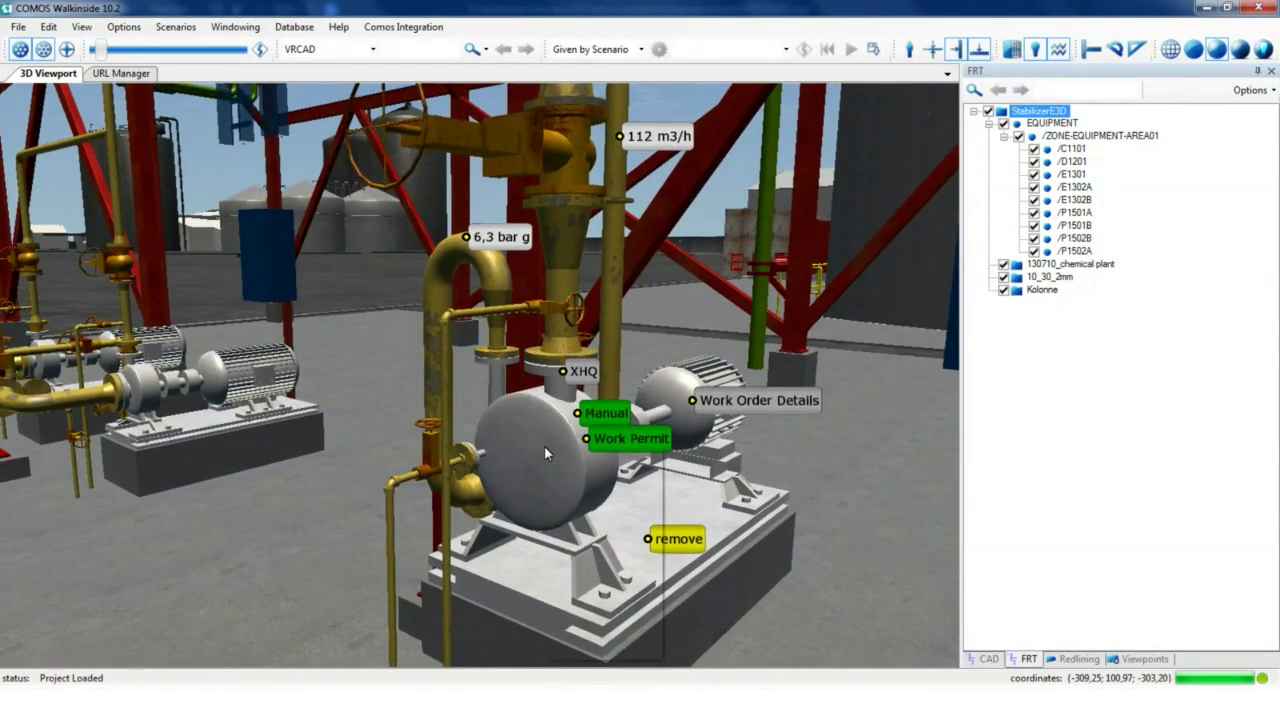
pyautogui.rightClick(545, 450)
pyautogui.moveTo(582, 579)
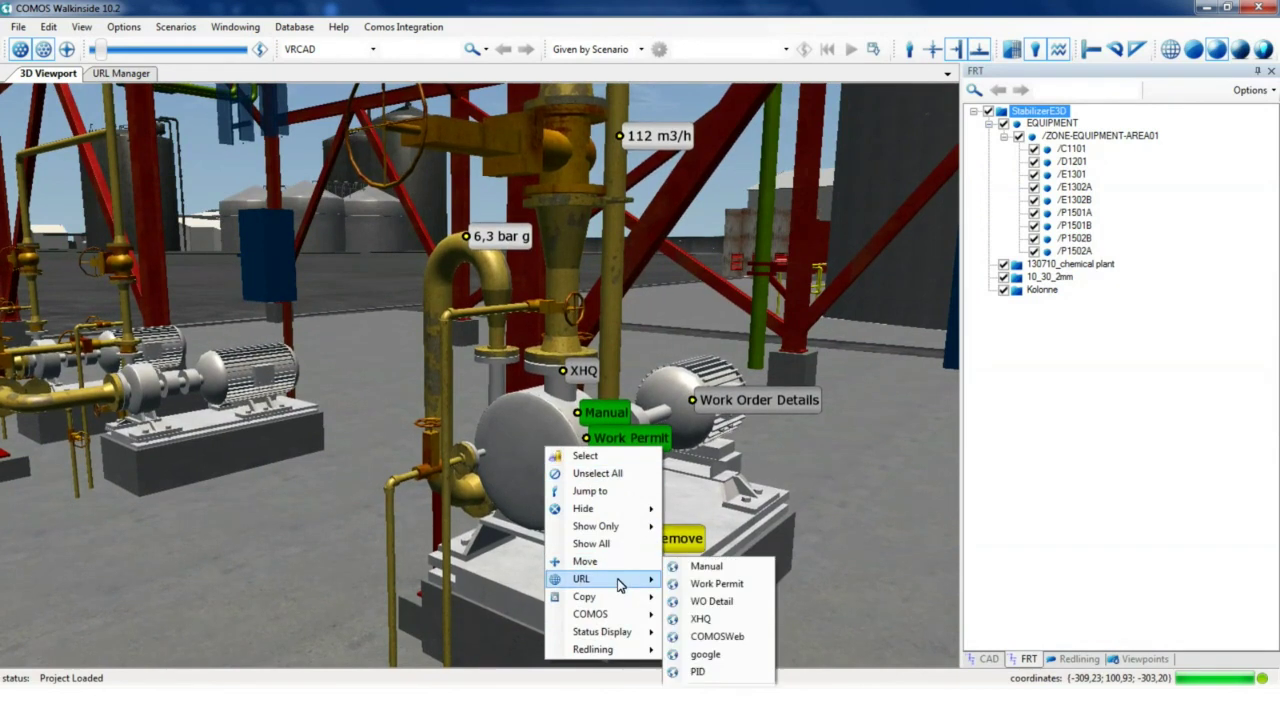
pyautogui.click(713, 622)
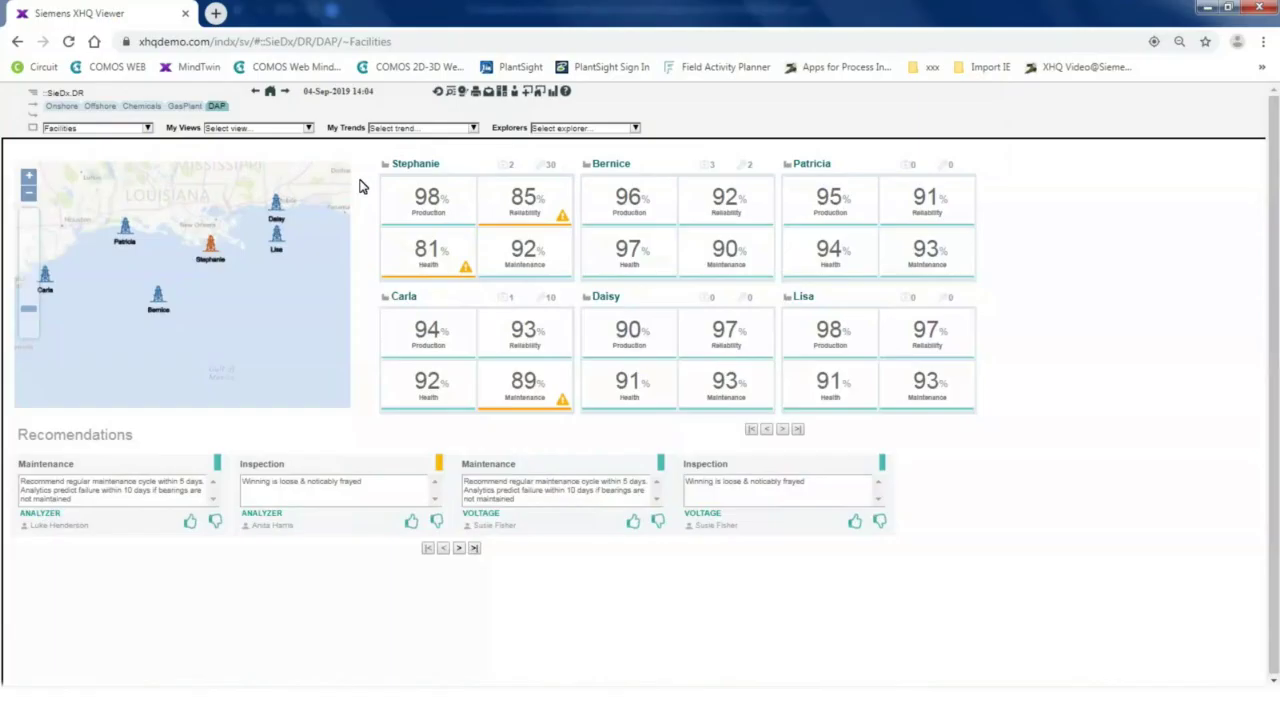
# - Open the Stephanie facility's Wellhead Distribution unit elements and locate pump 8-G-2500A in 3D
pyautogui.click(436, 222)
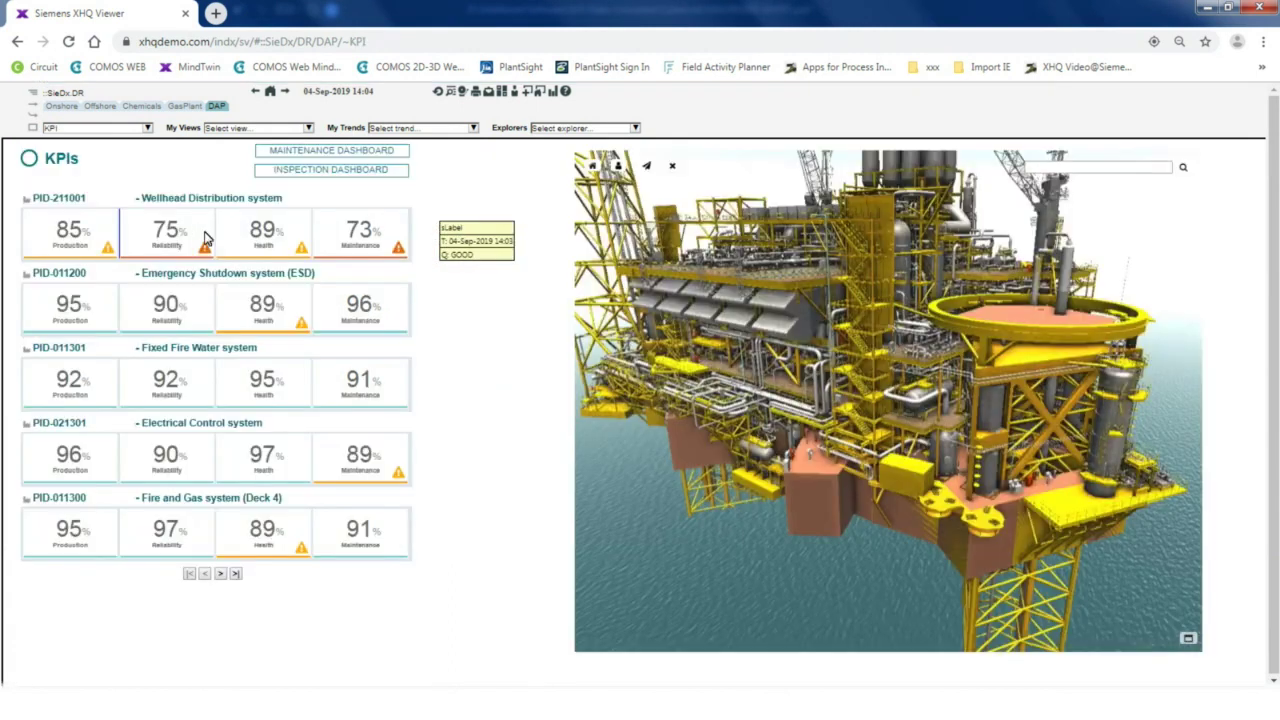
pyautogui.click(200, 237)
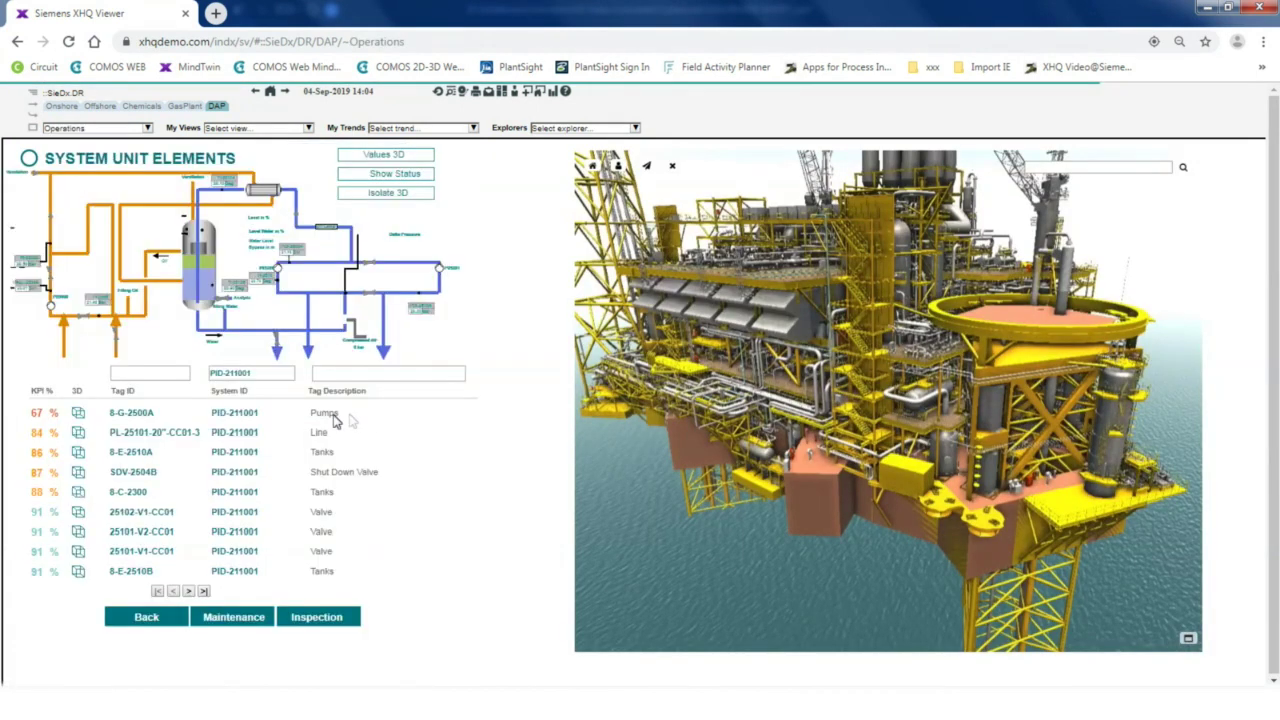
pyautogui.click(77, 413)
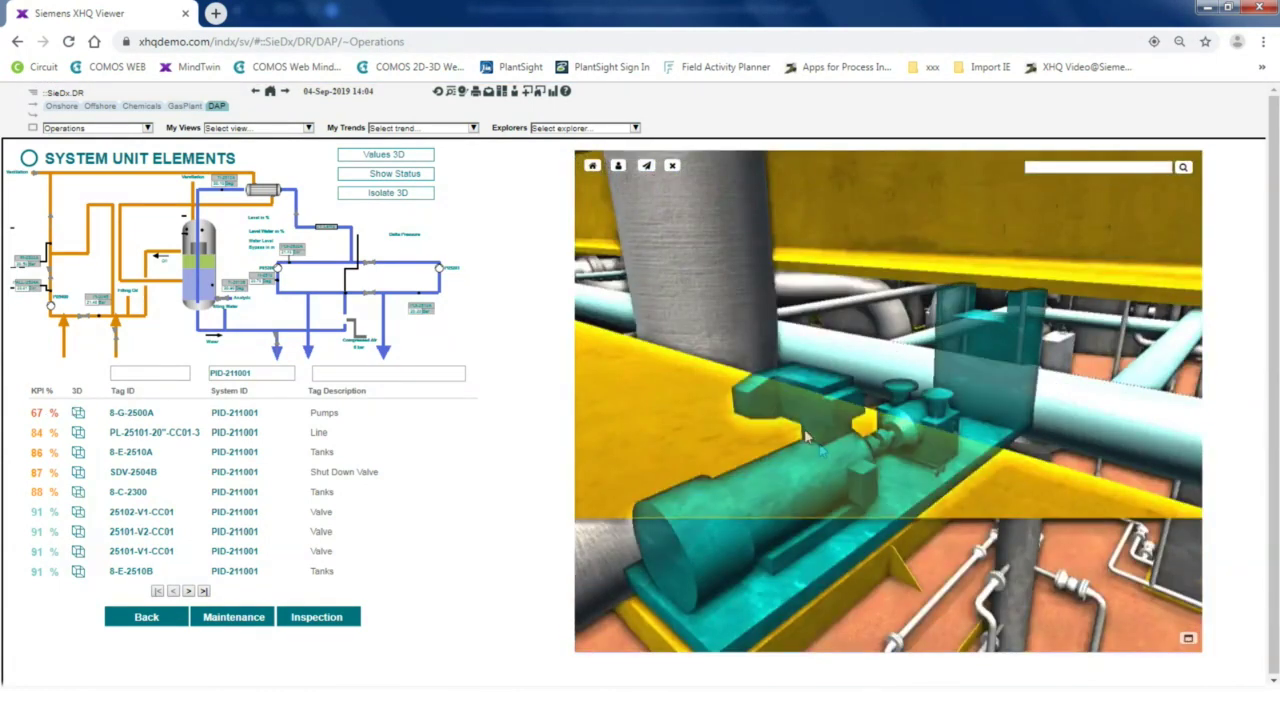
# - Isolate the system's equipment in 3D, colour it by status, and show its values
pyautogui.click(380, 200)
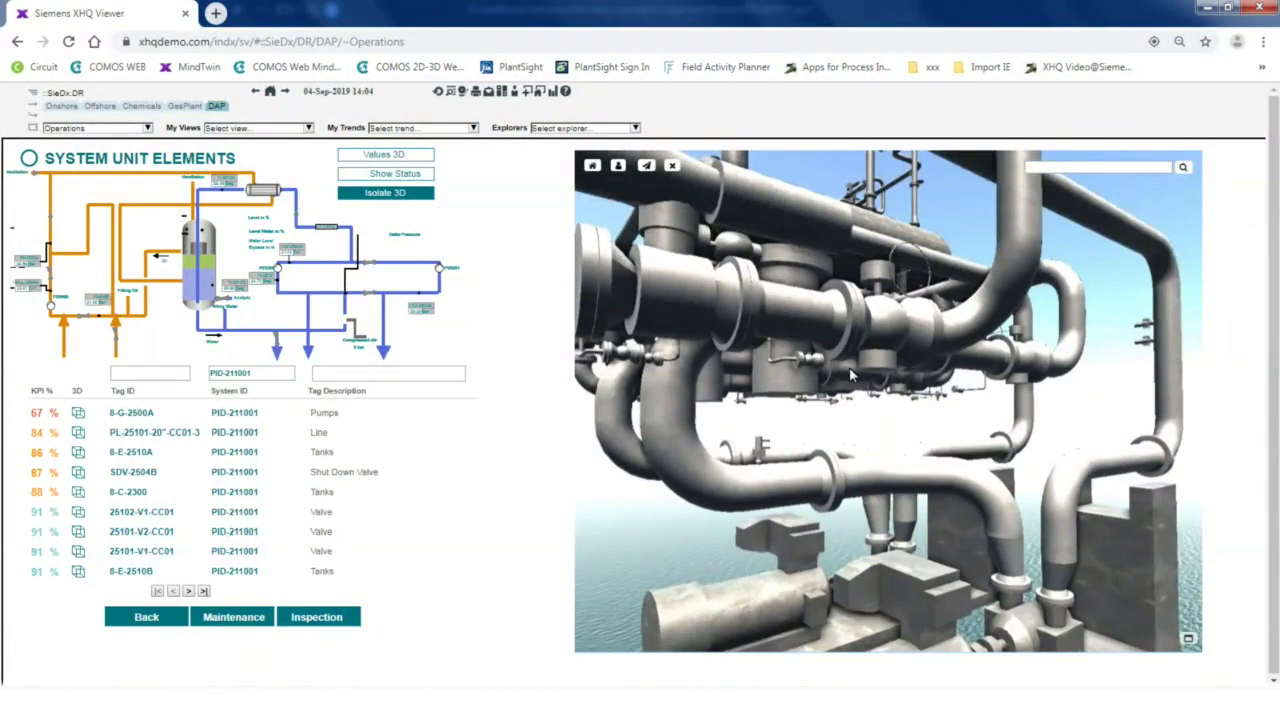
pyautogui.click(388, 178)
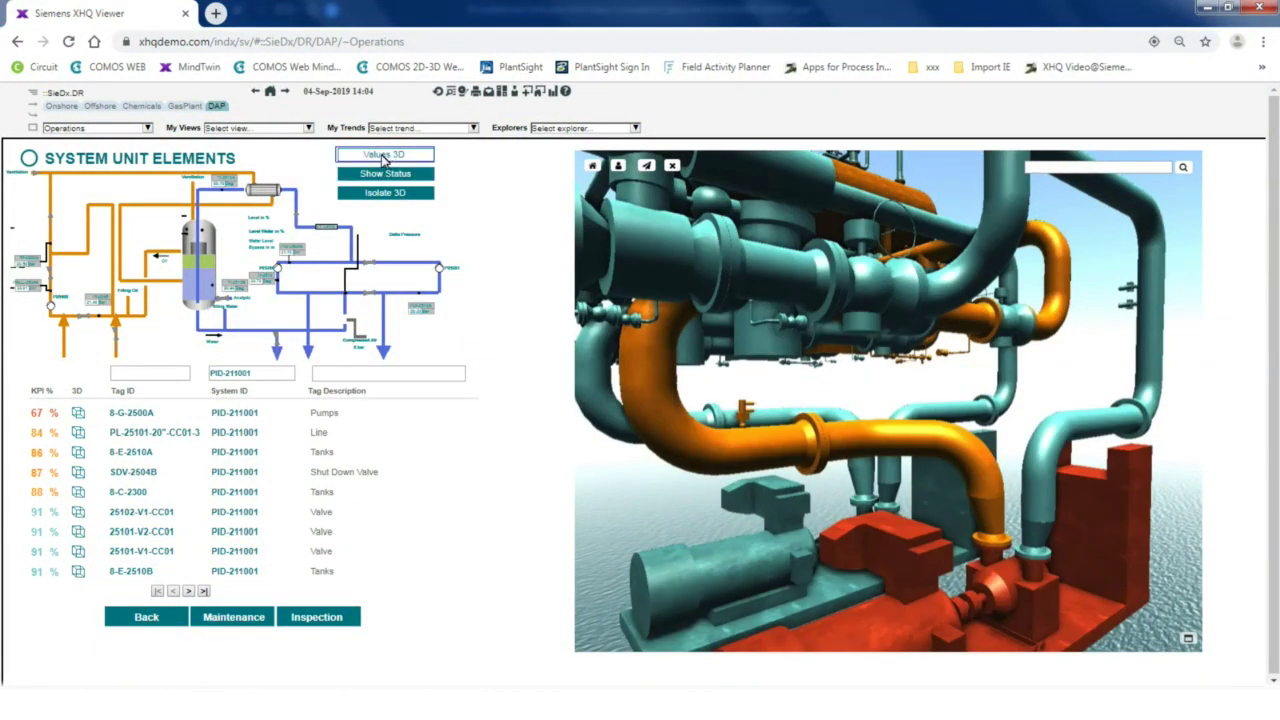
pyautogui.click(384, 158)
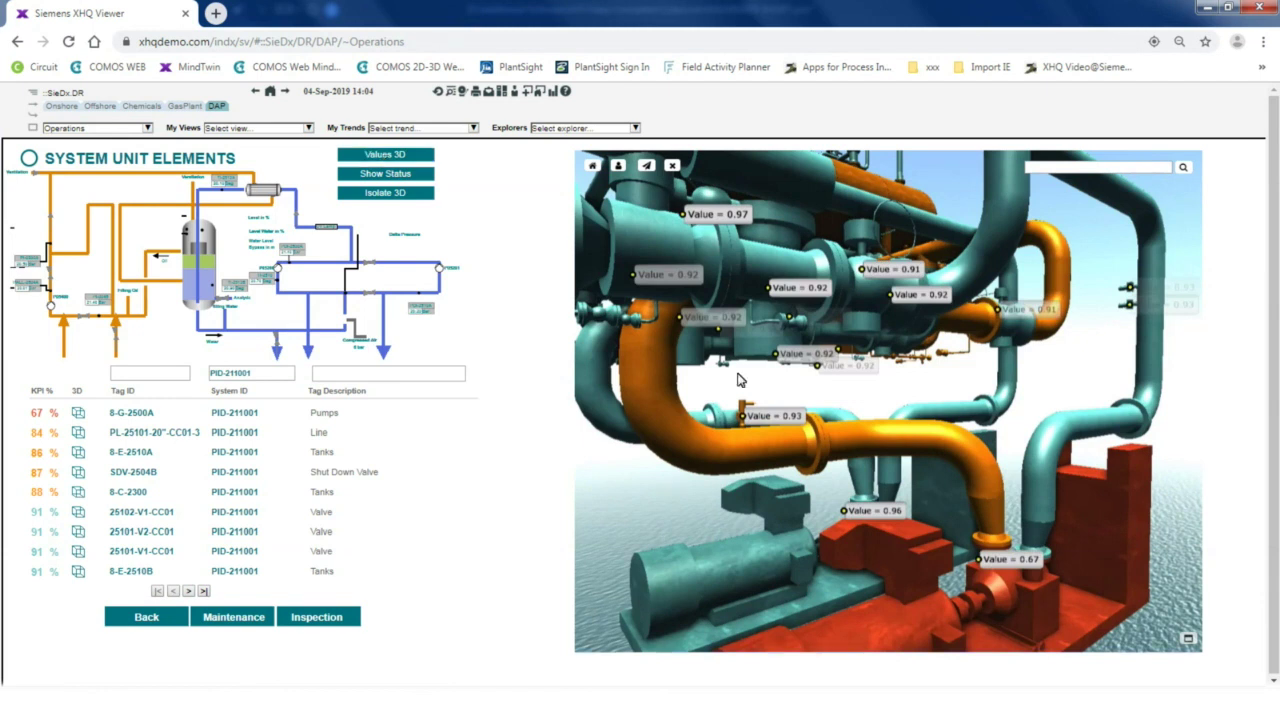